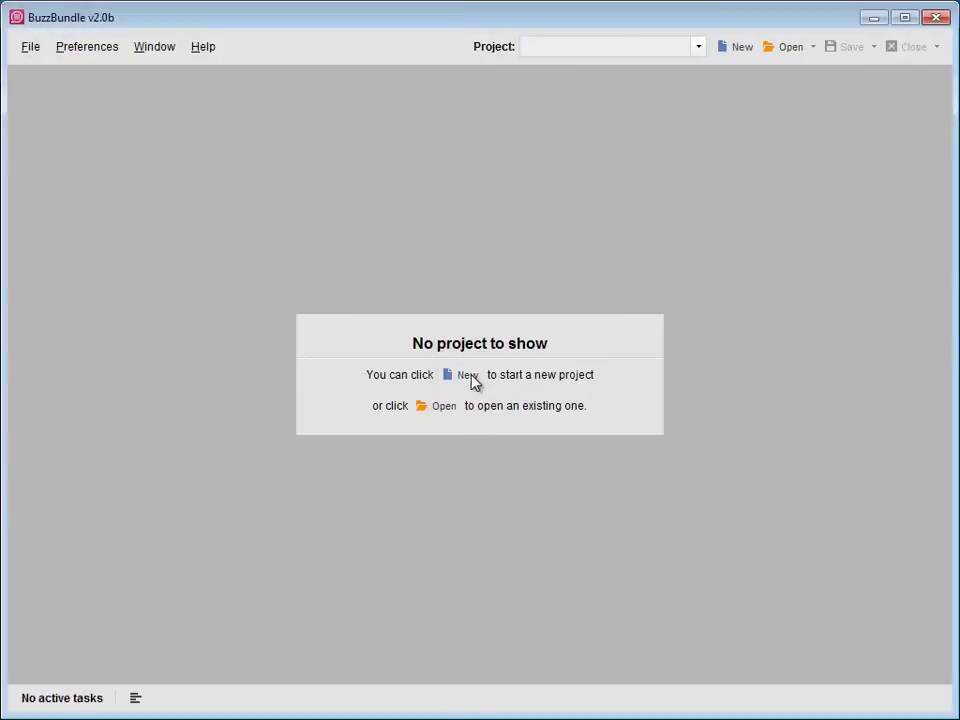
Create a new project with keyword streams for 'how i met your mother'
{"action": "left_click", "coordinate": [467, 376]}
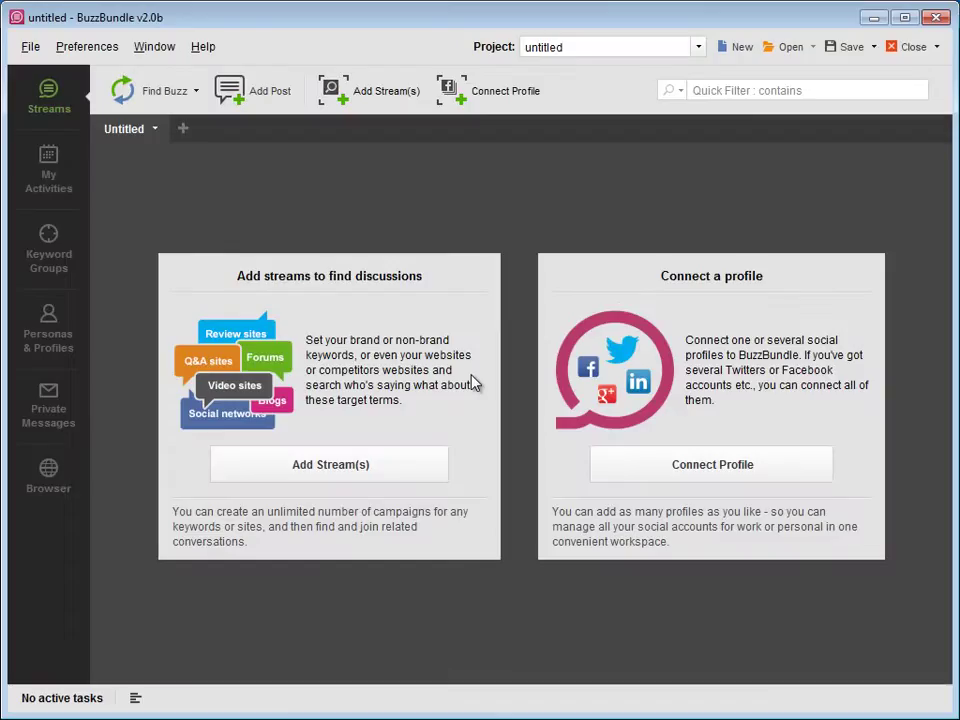
{"action": "left_click", "coordinate": [401, 462]}
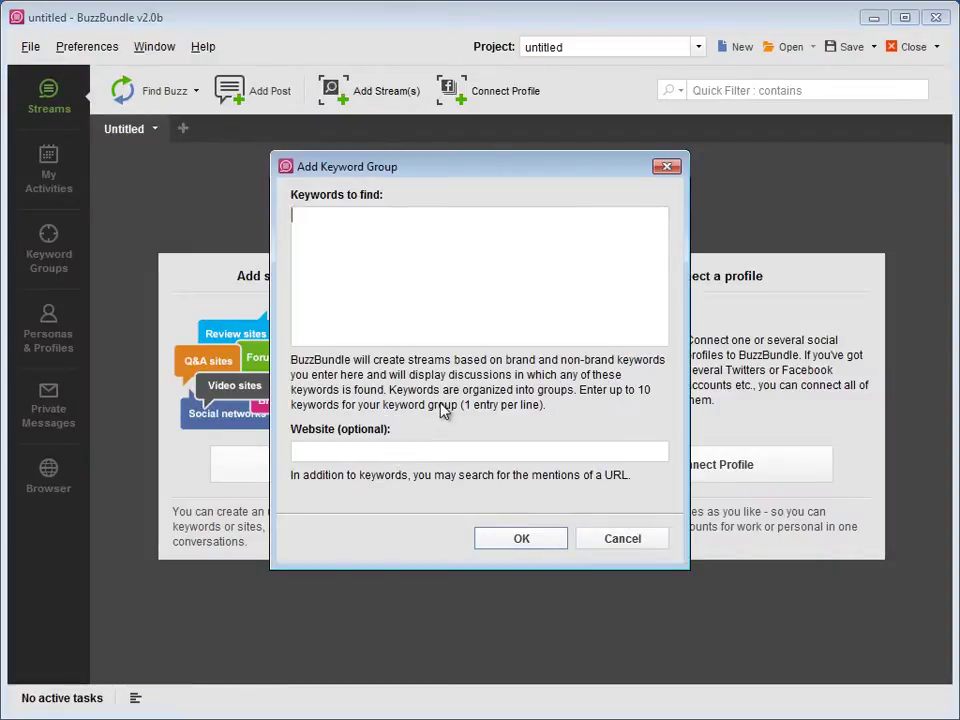
{"action": "type", "text": "how i met your mother"}
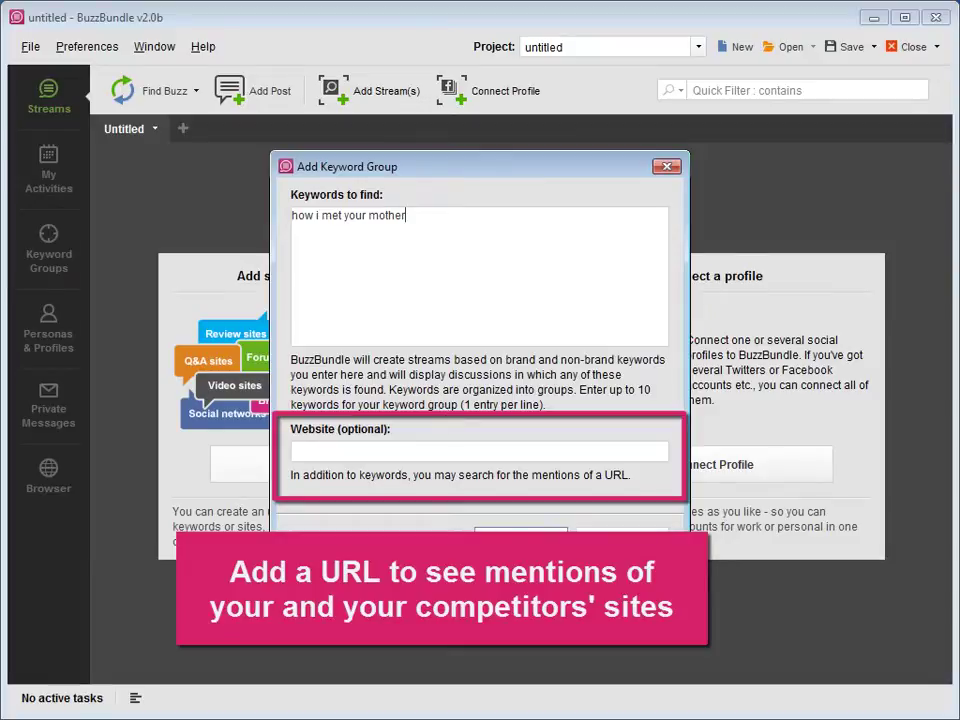
{"action": "left_click", "coordinate": [512, 540]}
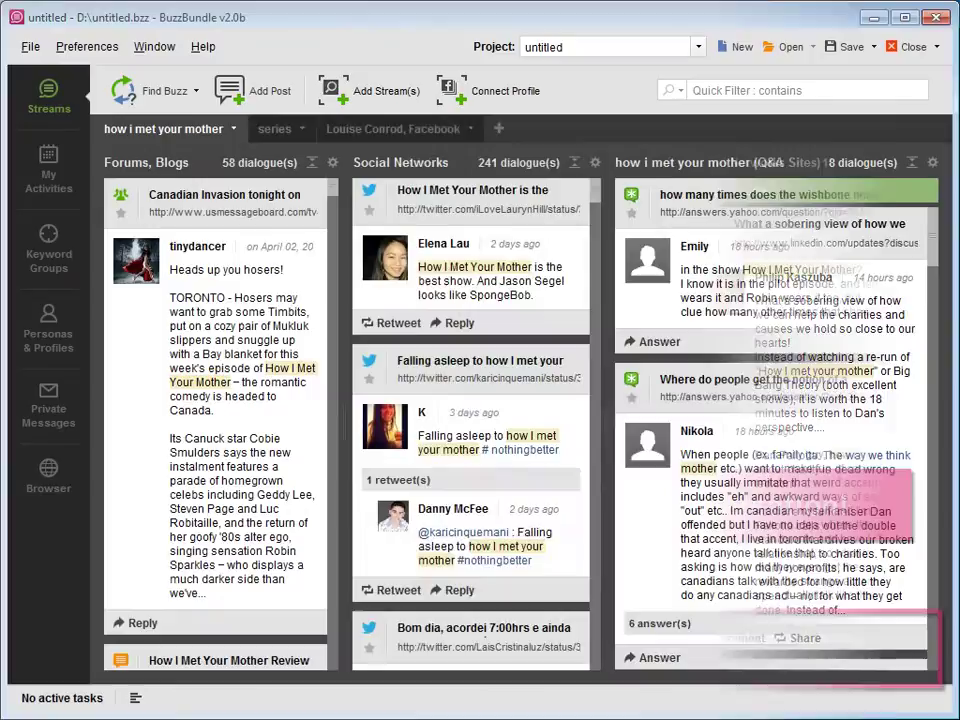
Open the Add Stream dialog and the Social Networks stream filter settings, cancelling both unchanged
{"action": "left_click", "coordinate": [390, 92]}
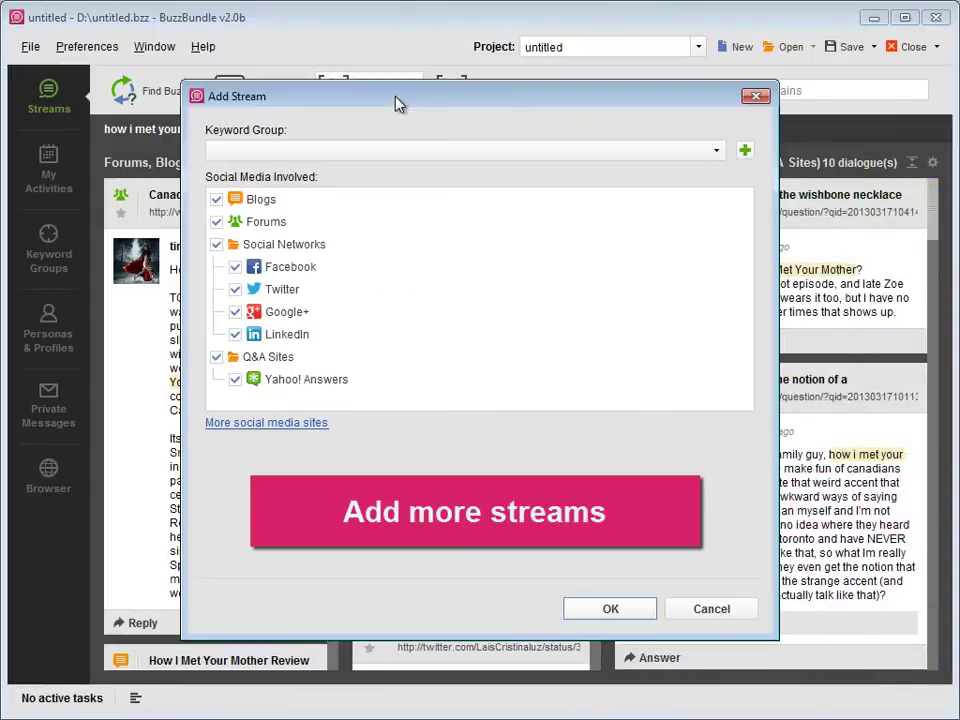
{"action": "key", "text": "Escape"}
{"action": "left_click", "coordinate": [593, 162]}
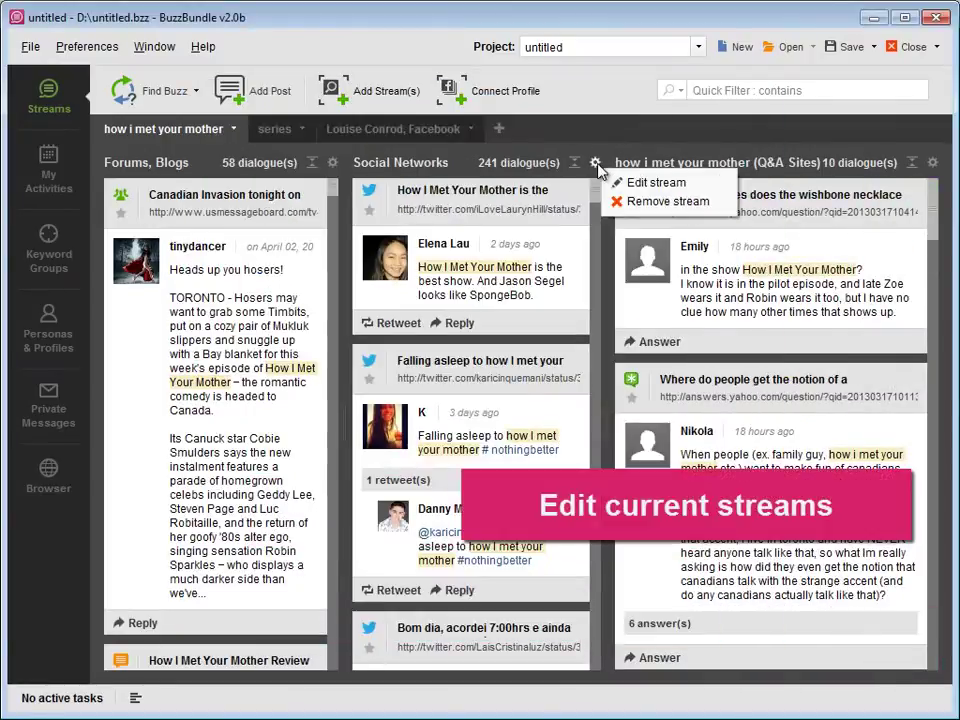
{"action": "left_click", "coordinate": [620, 183]}
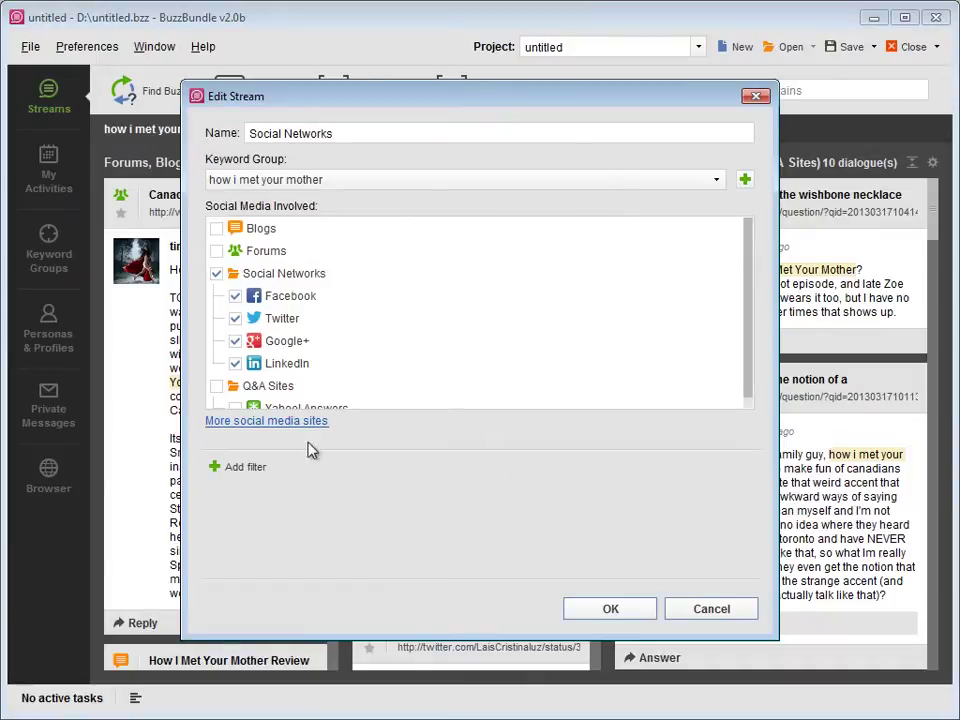
{"action": "left_click", "coordinate": [244, 466]}
{"action": "left_click", "coordinate": [249, 459]}
{"action": "left_click", "coordinate": [249, 459]}
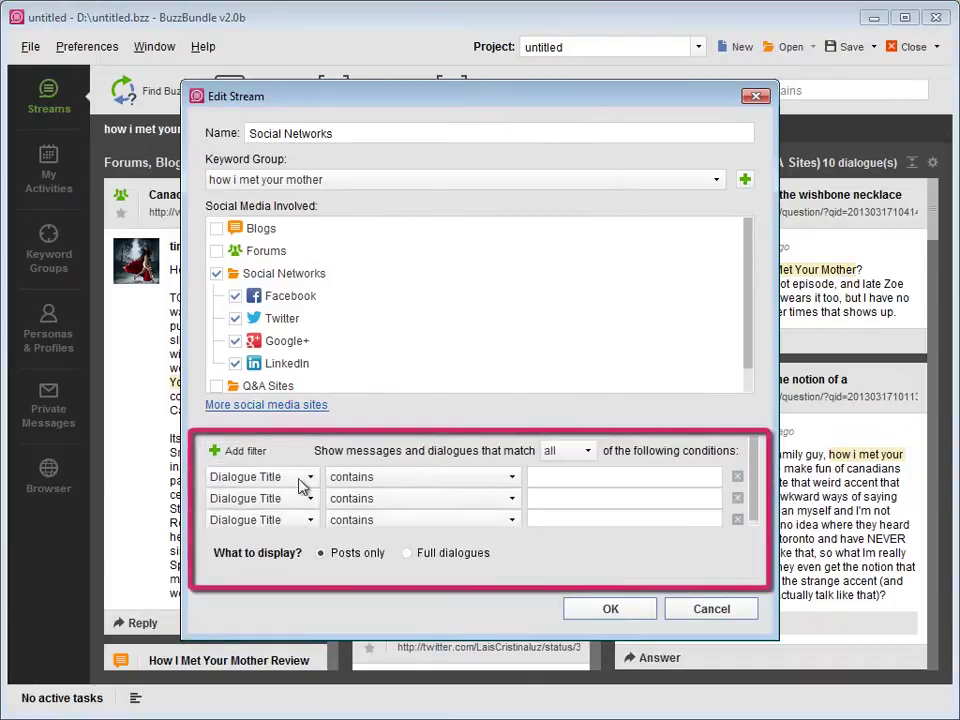
{"action": "left_click", "coordinate": [706, 612]}
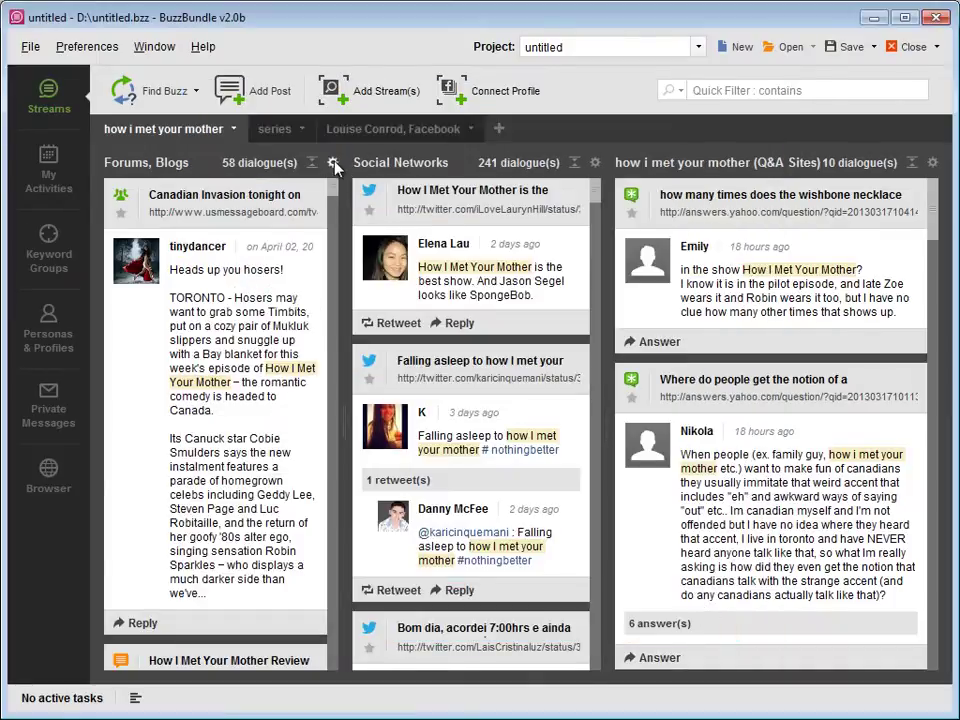
Remove the unwanted stream column from the how i met your mother tab
{"action": "left_click", "coordinate": [332, 162]}
{"action": "left_click", "coordinate": [349, 205]}
{"action": "left_click", "coordinate": [418, 436]}
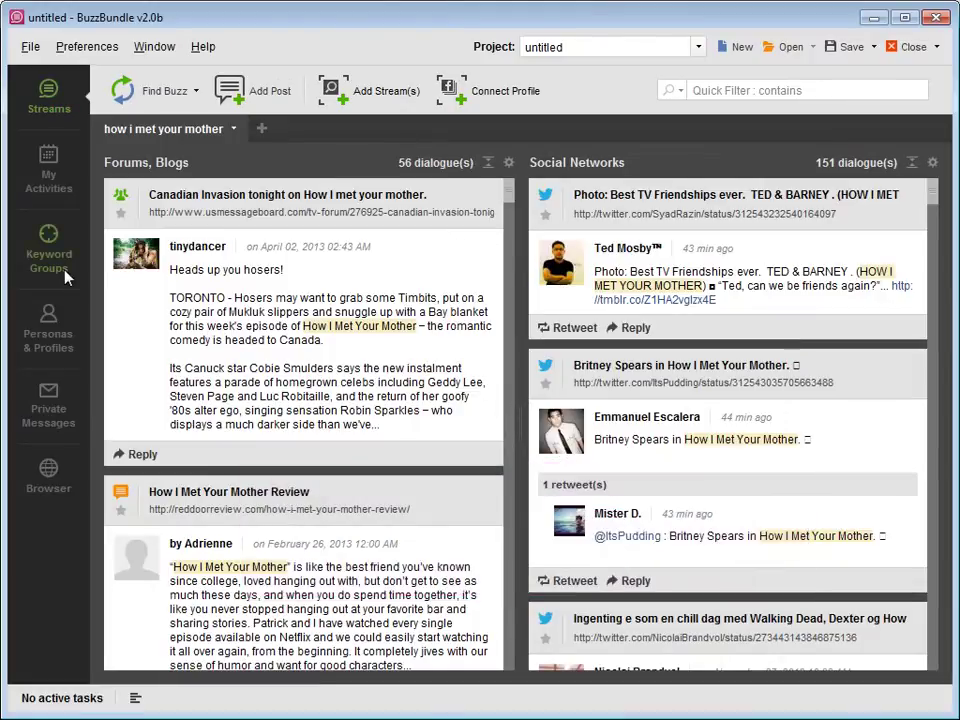
Create a keyword group named 'series' with the keyword 'the big bang theory'
{"action": "left_click", "coordinate": [60, 262]}
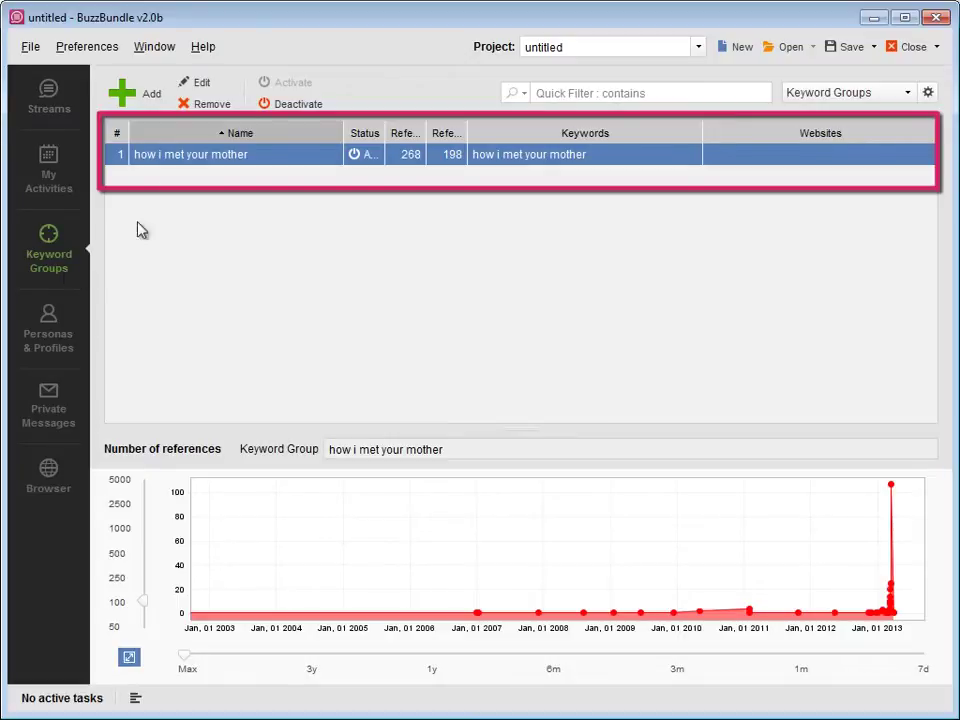
{"action": "left_click", "coordinate": [148, 94]}
{"action": "left_click", "coordinate": [347, 171]}
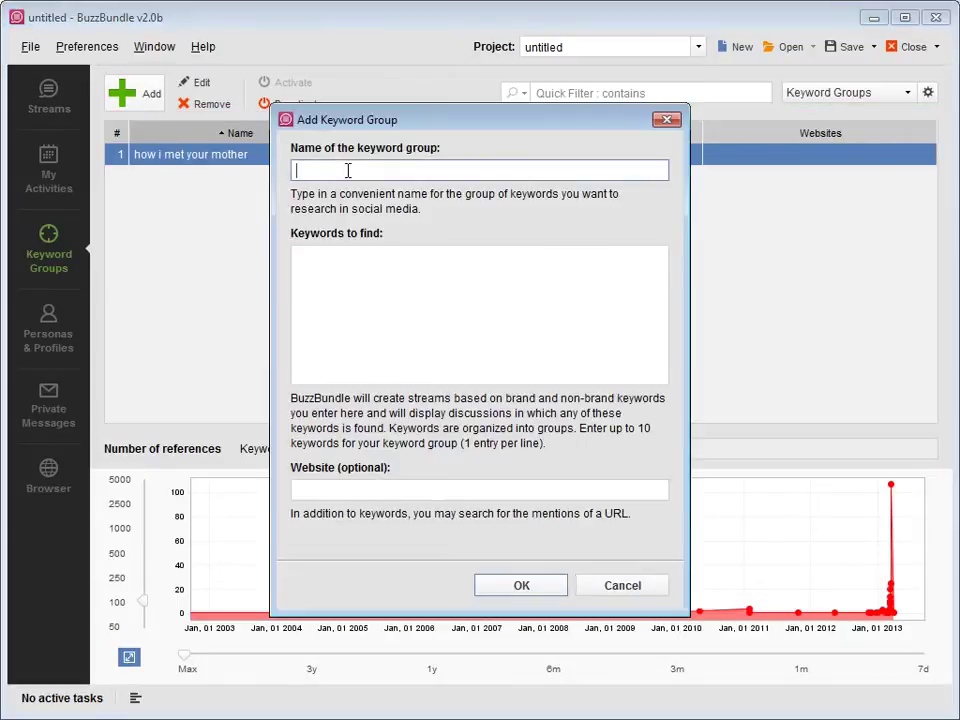
{"action": "type", "text": "series"}
{"action": "left_click", "coordinate": [378, 280]}
{"action": "type", "text": "t"}
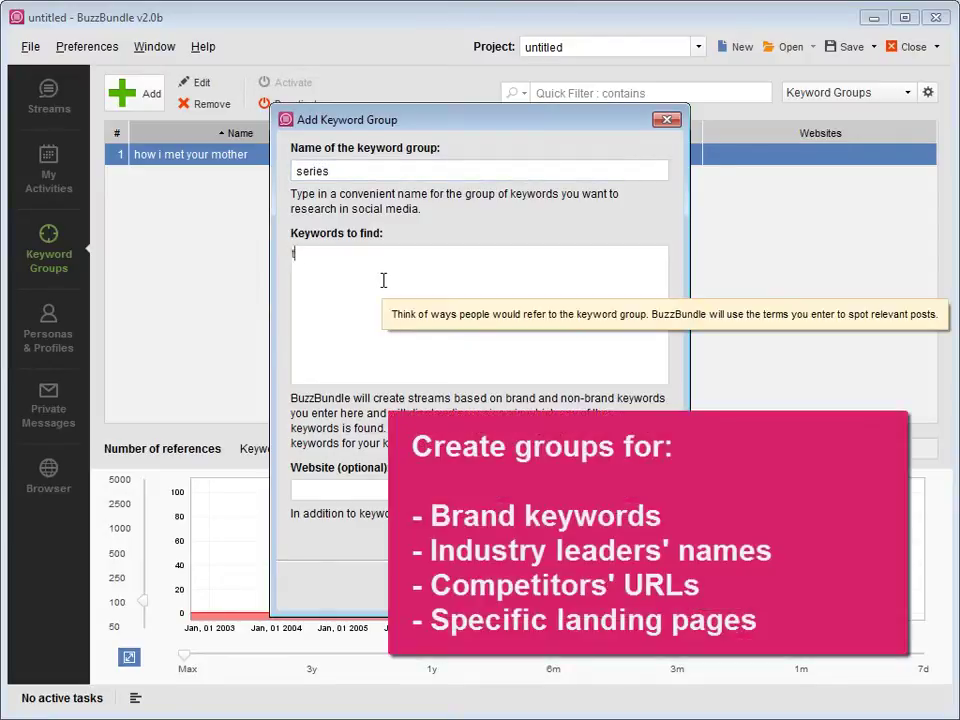
{"action": "type", "text": "he big bang theory"}
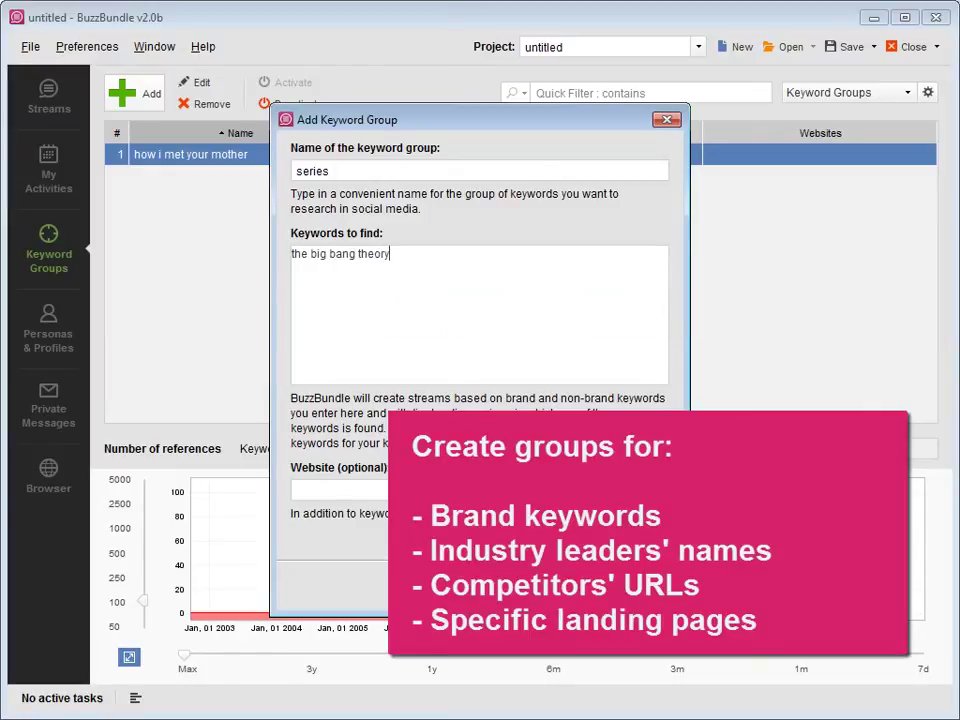
{"action": "key", "text": "Return"}
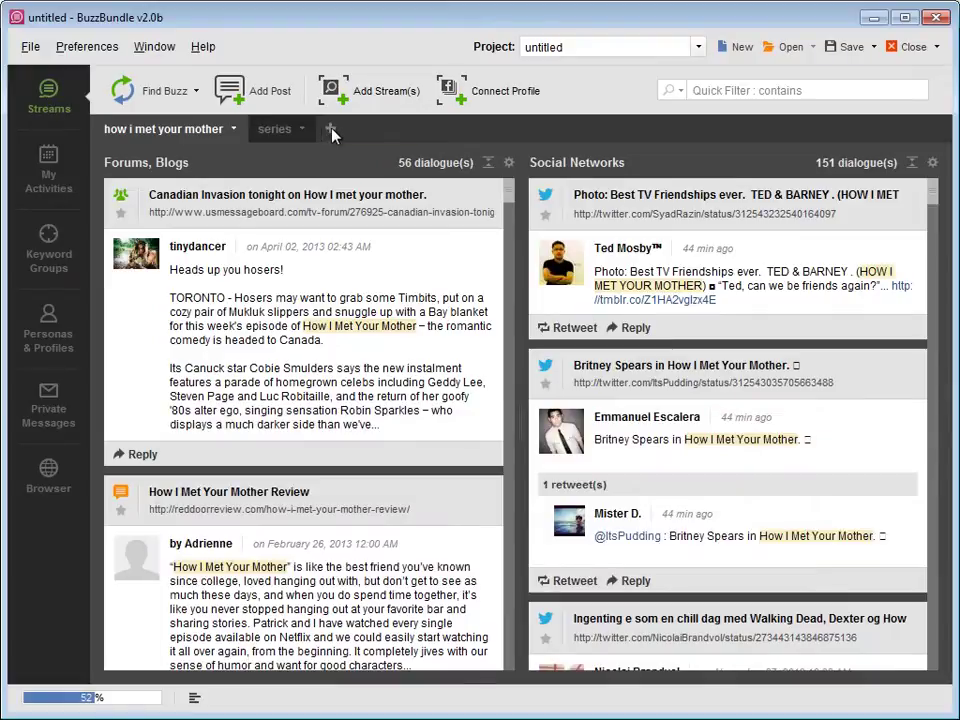
In a new tab, connect a Facebook profile with the account e-mail and password, syncing the personal timeline
{"action": "left_click", "coordinate": [331, 129]}
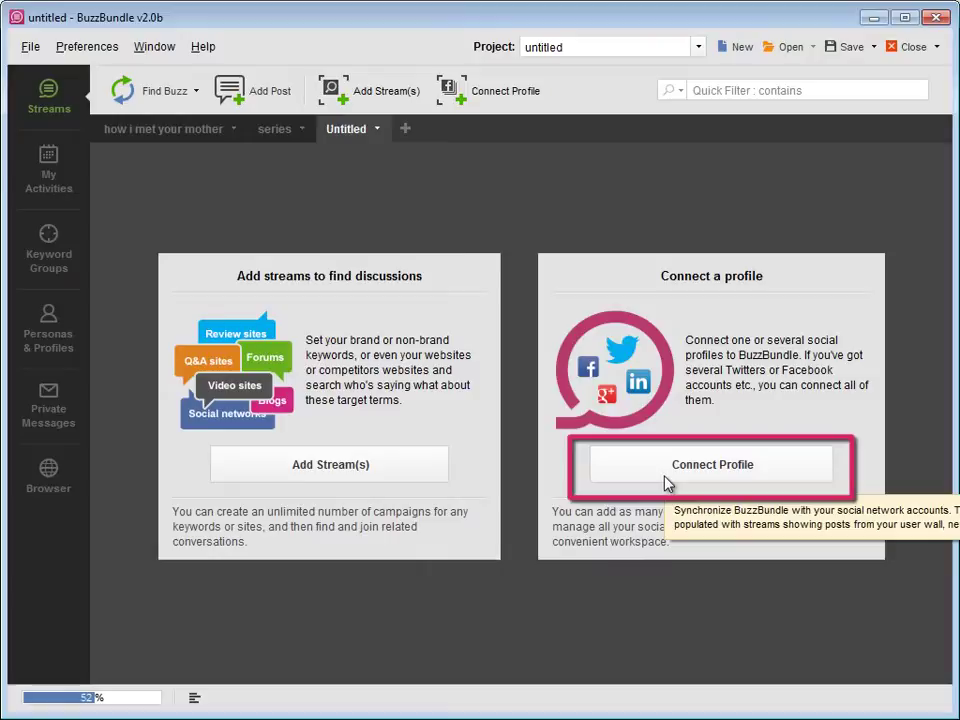
{"action": "left_click", "coordinate": [476, 103]}
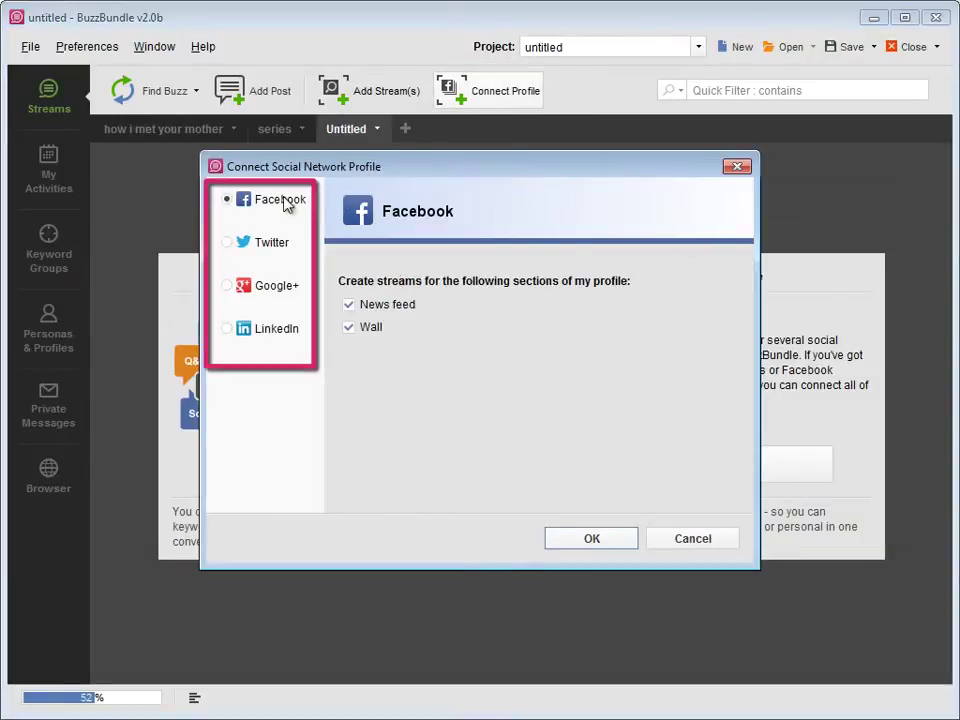
{"action": "left_click", "coordinate": [577, 545]}
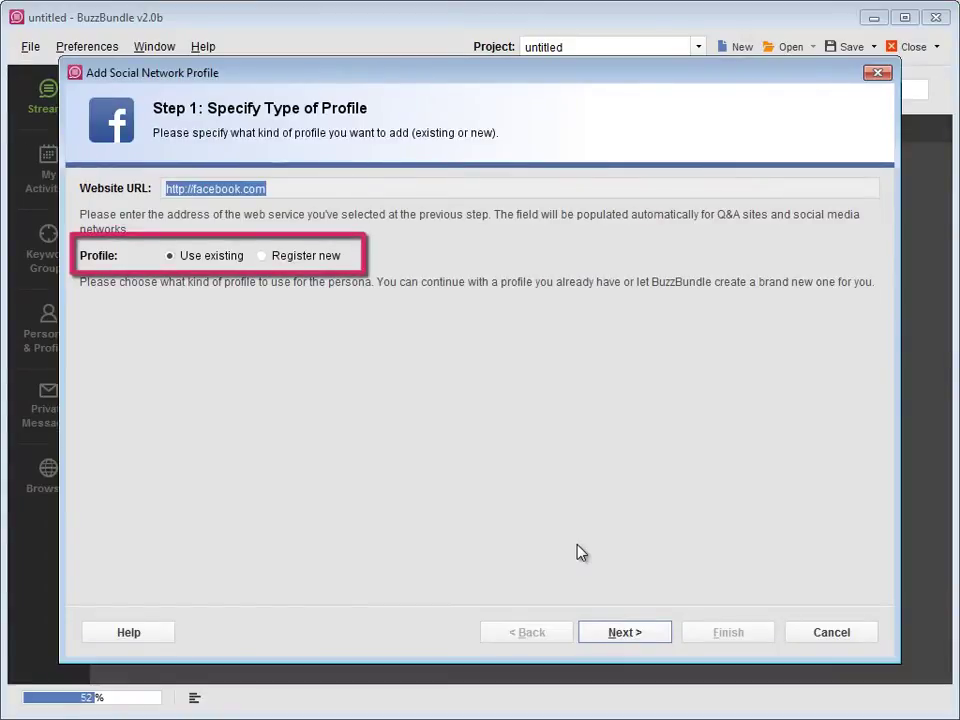
{"action": "left_click", "coordinate": [627, 631]}
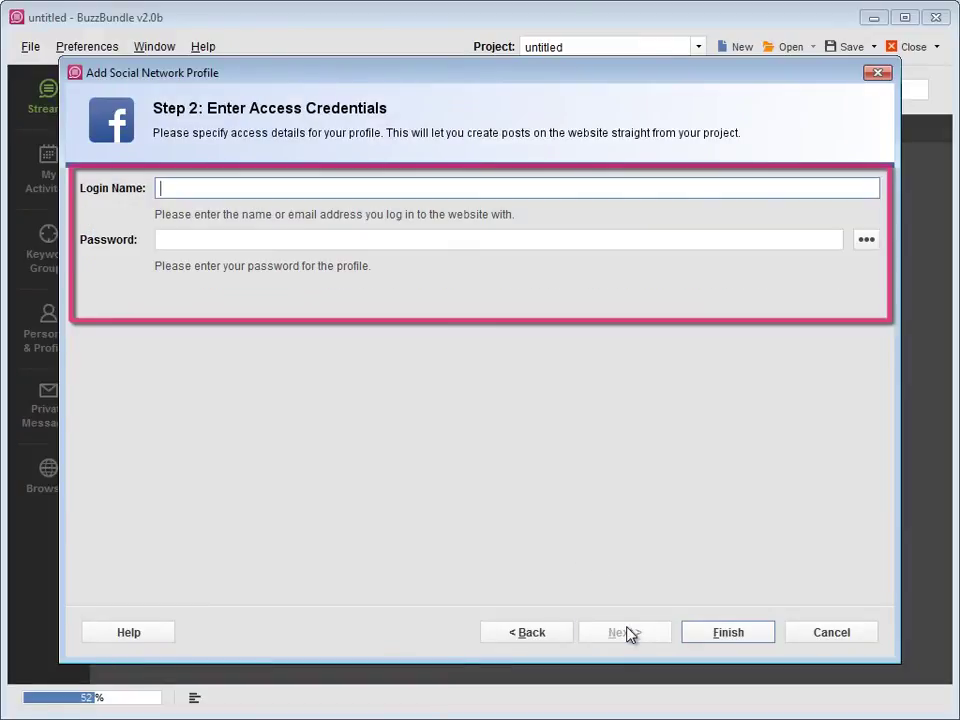
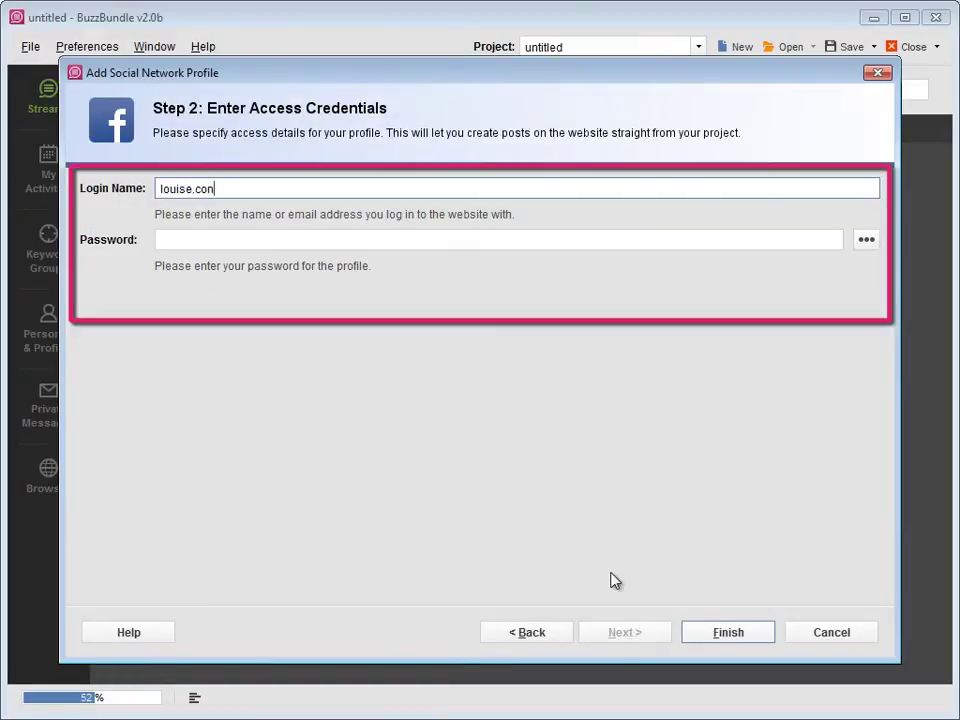
{"action": "key", "text": "Tab"}
{"action": "type", "text": "******"}
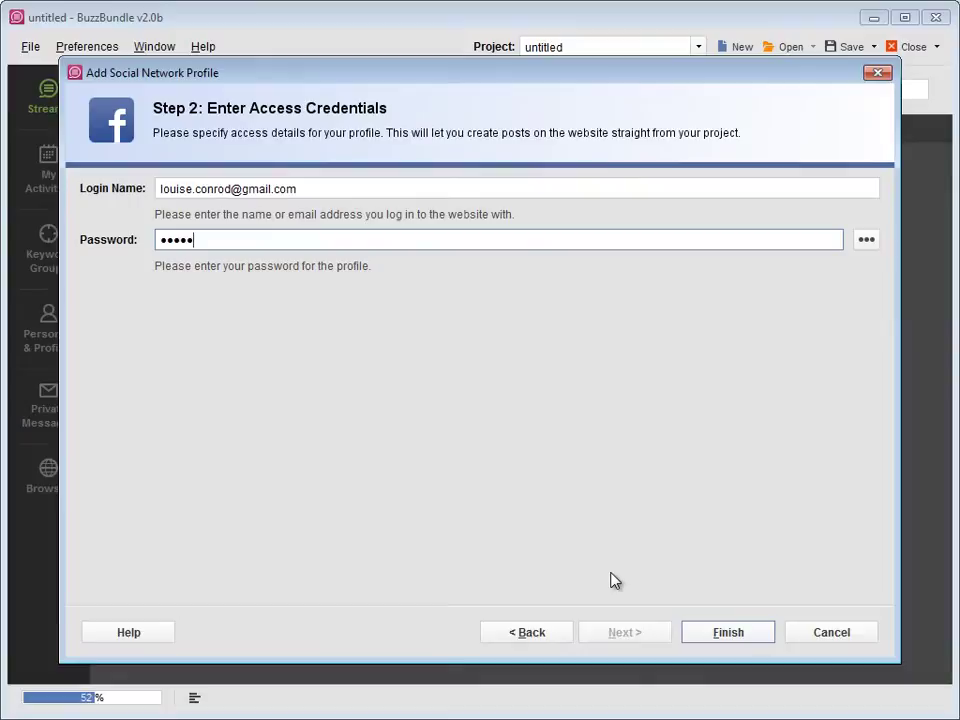
{"action": "left_click", "coordinate": [699, 630]}
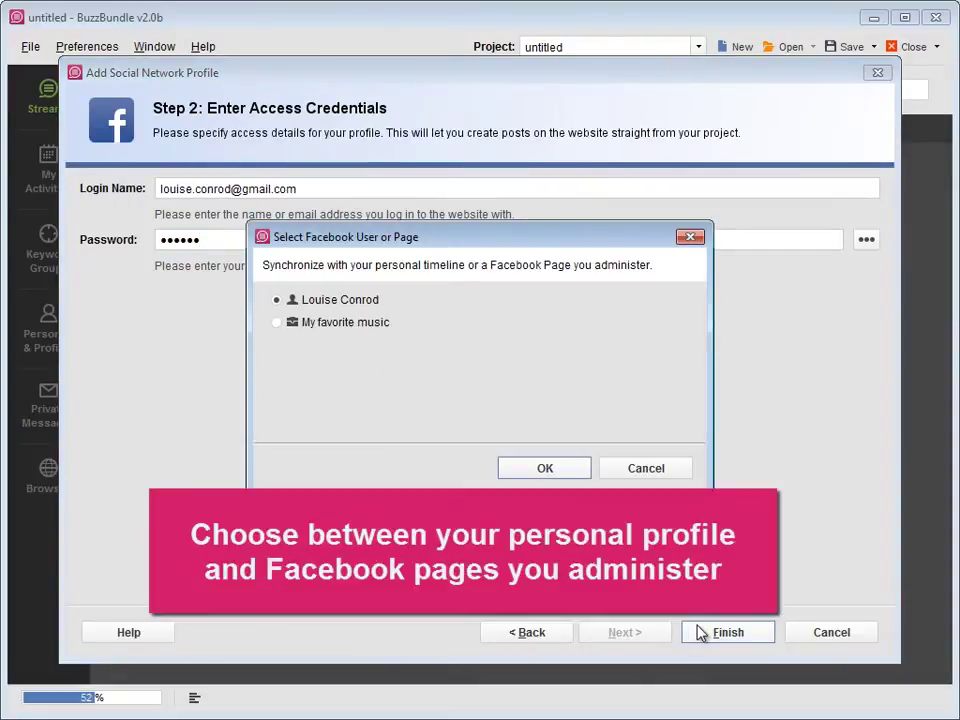
{"action": "left_click", "coordinate": [521, 474]}
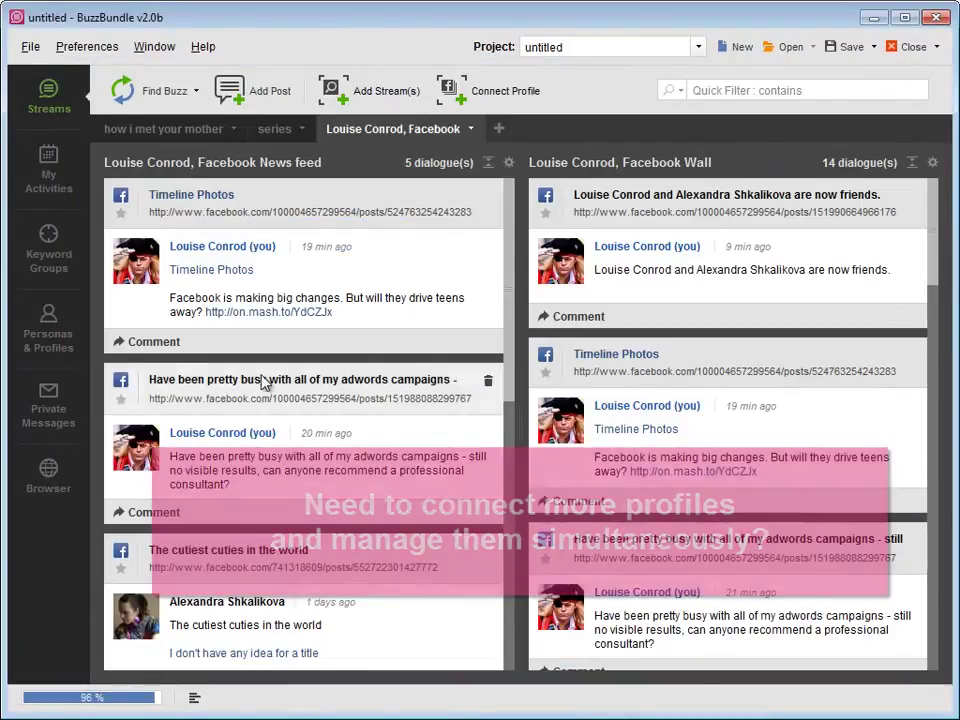
{"action": "left_click", "coordinate": [47, 340]}
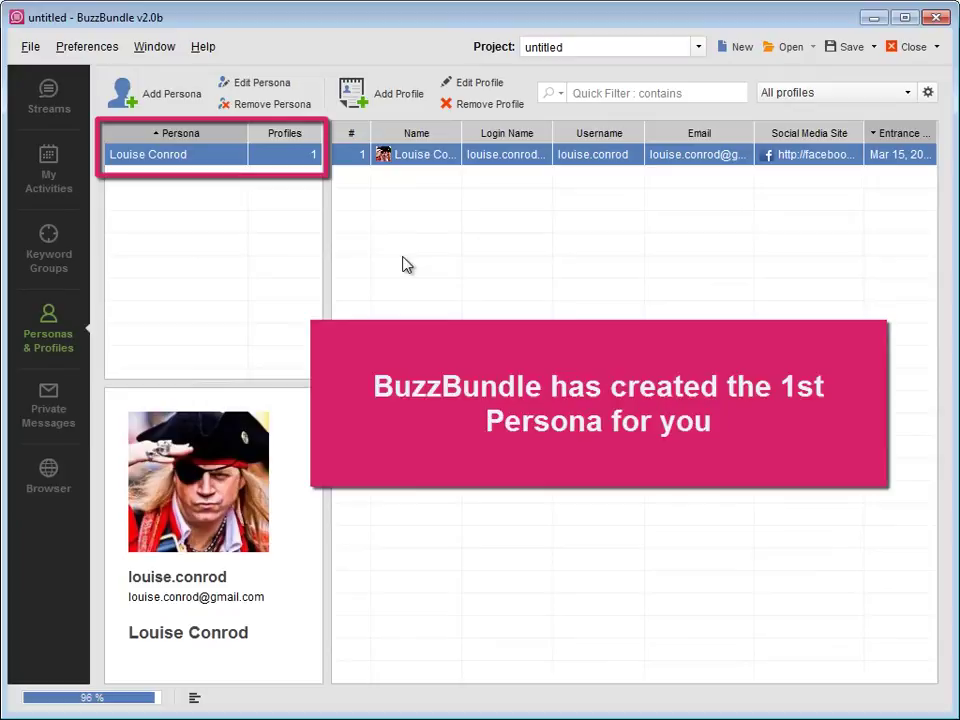
{"action": "left_click", "coordinate": [418, 110]}
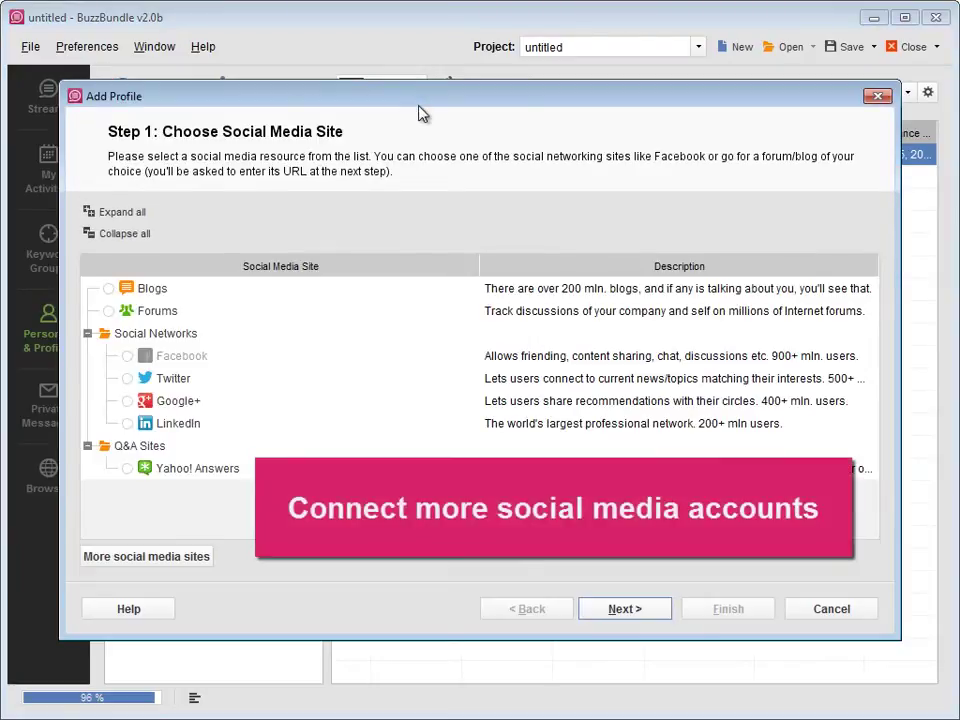
{"action": "left_click", "coordinate": [878, 97]}
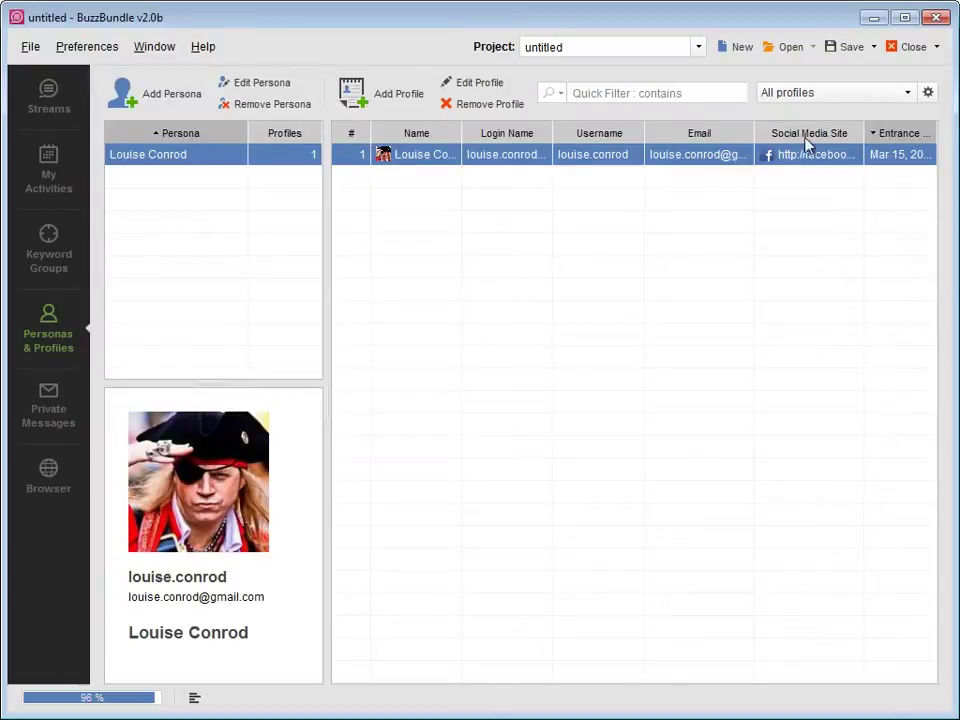
{"action": "left_click", "coordinate": [165, 108]}
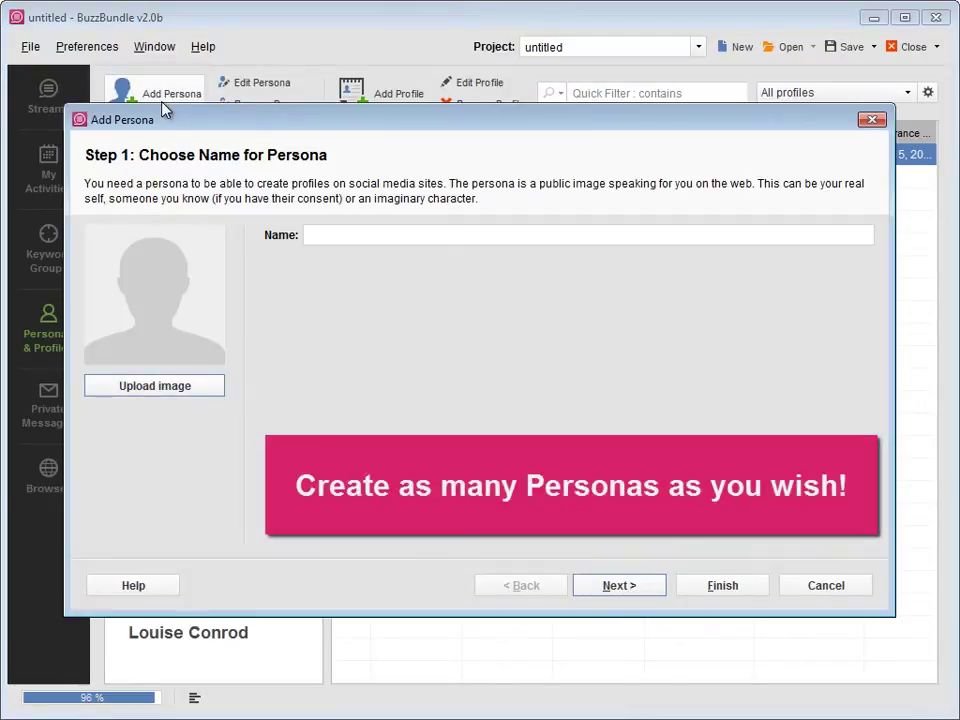
{"action": "left_click", "coordinate": [872, 119]}
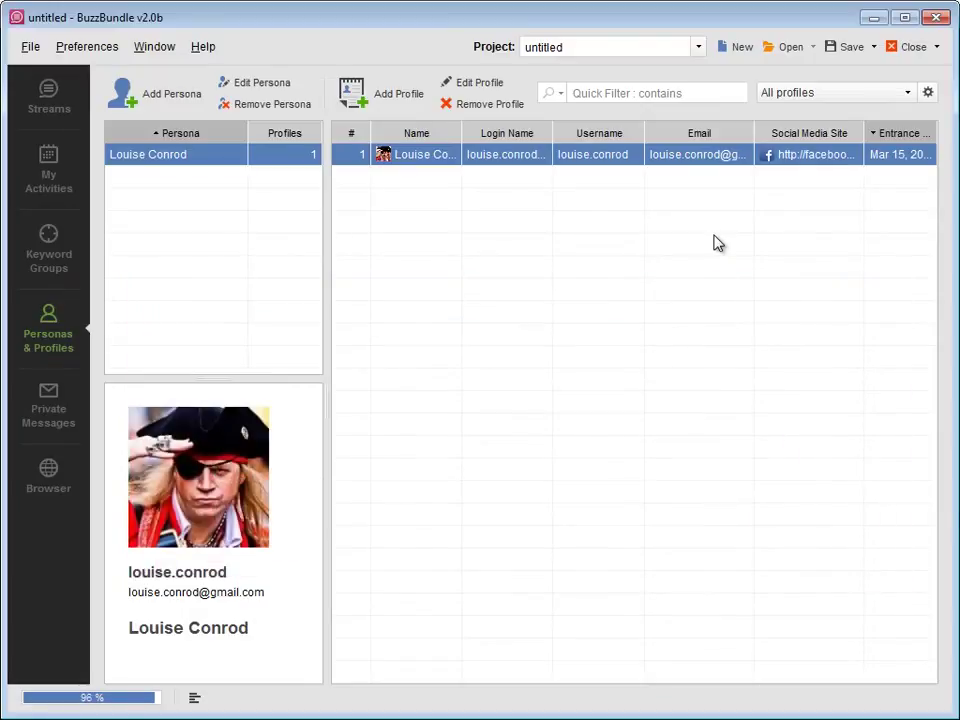
{"action": "left_click", "coordinate": [56, 116]}
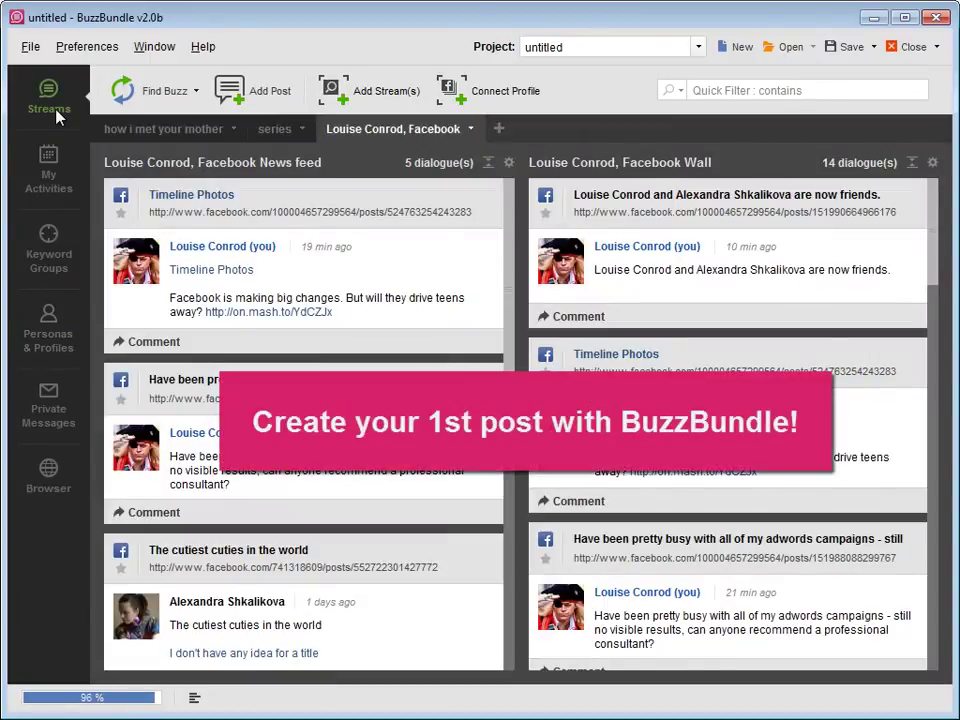
Compose a Facebook post as the existing persona: 'What do you think about the Facebook UI?'
{"action": "left_click", "coordinate": [238, 96]}
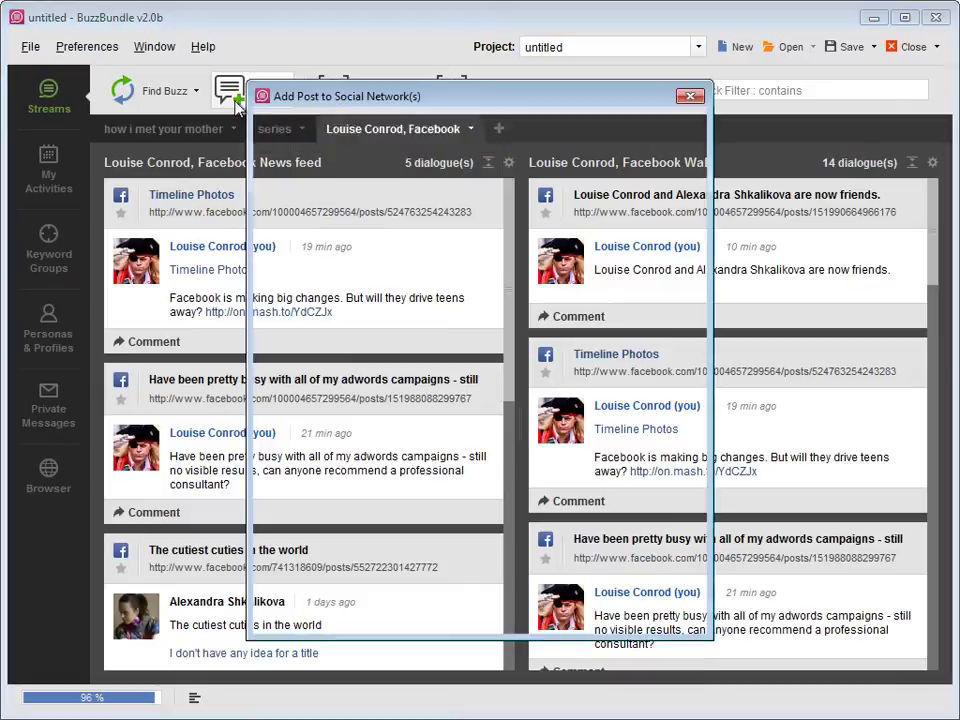
{"action": "left_click", "coordinate": [273, 136]}
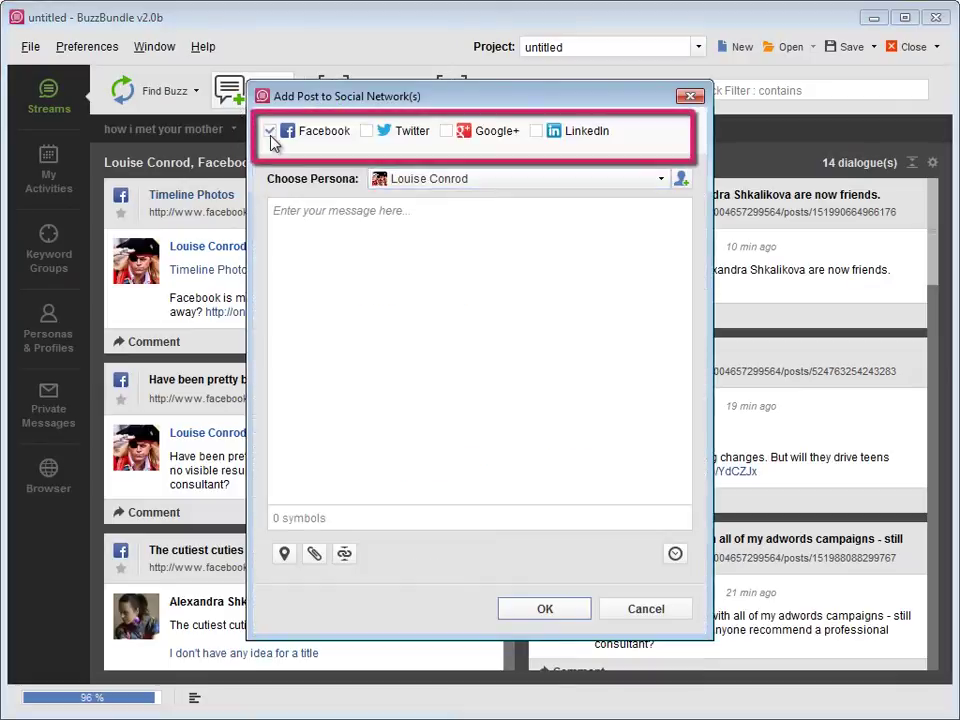
{"action": "left_click", "coordinate": [666, 179]}
{"action": "left_click", "coordinate": [637, 197]}
{"action": "type", "text": "What"}
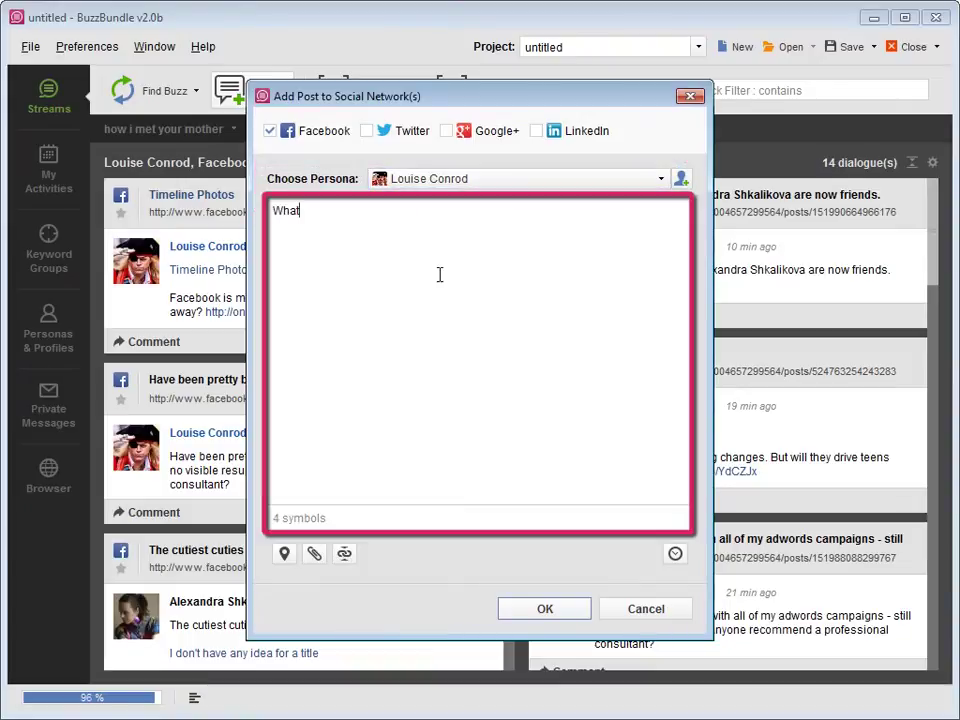
{"action": "type", "text": " do you think about the Facebook UI?"}
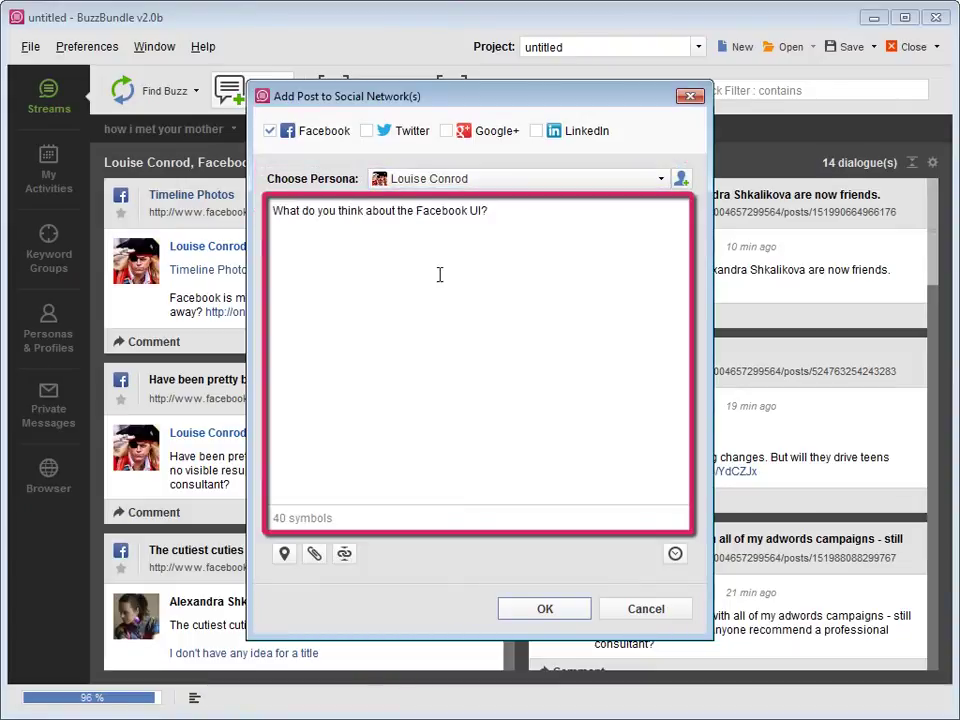
Preview the scheduling, location, image and link-shortening options, then publish the post
{"action": "left_click", "coordinate": [675, 553]}
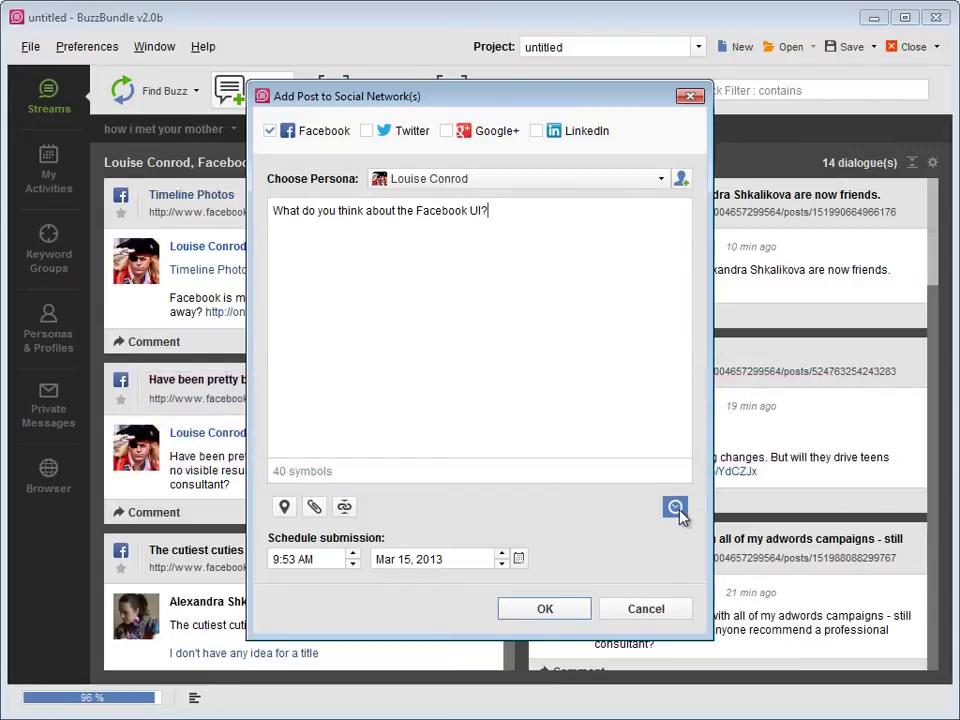
{"action": "left_click", "coordinate": [675, 507]}
{"action": "left_click", "coordinate": [285, 553]}
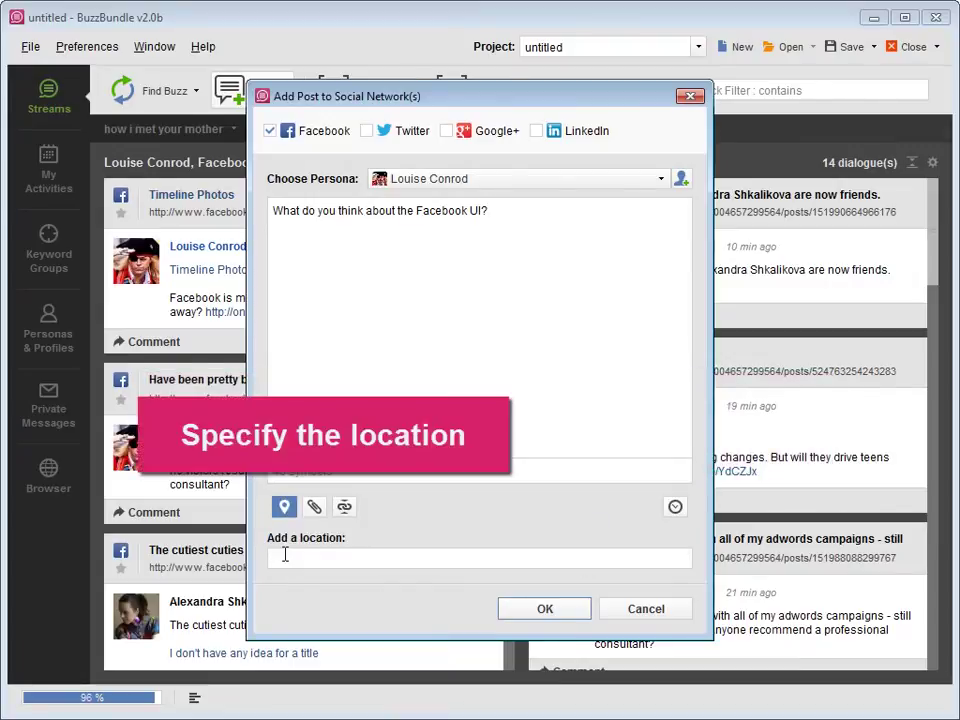
{"action": "left_click", "coordinate": [285, 507]}
{"action": "left_click", "coordinate": [314, 553]}
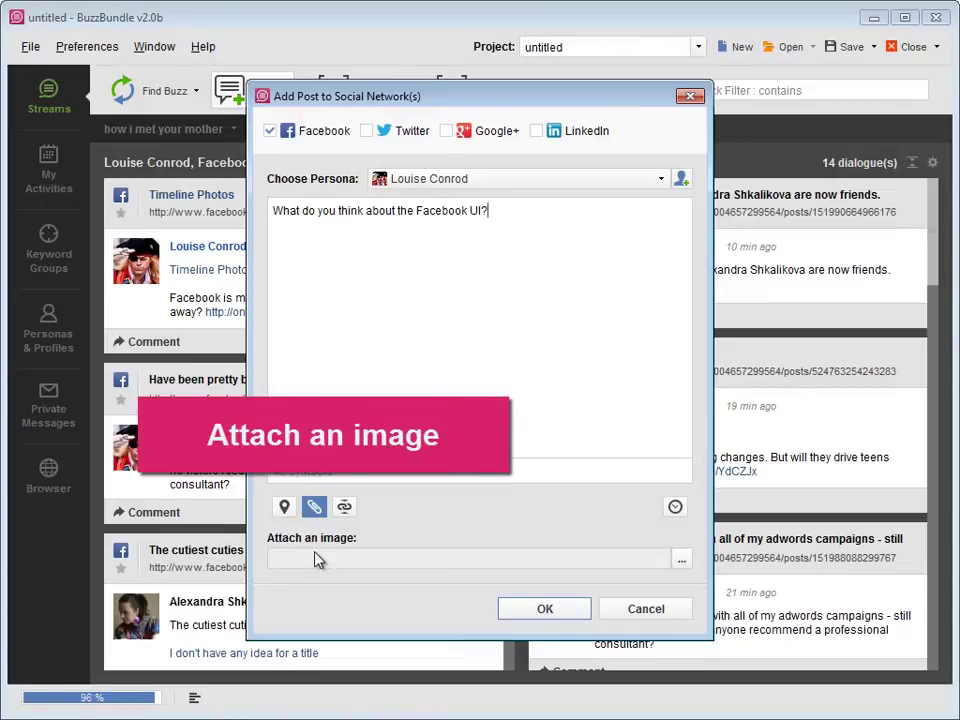
{"action": "left_click", "coordinate": [314, 507]}
{"action": "left_click", "coordinate": [343, 553]}
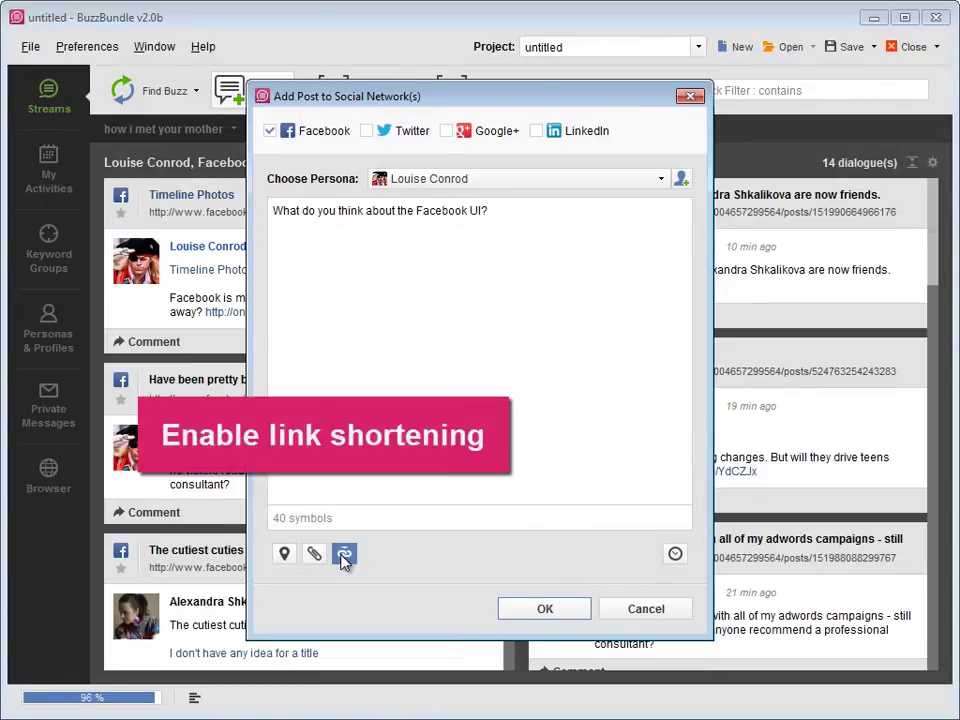
{"action": "left_click", "coordinate": [527, 612]}
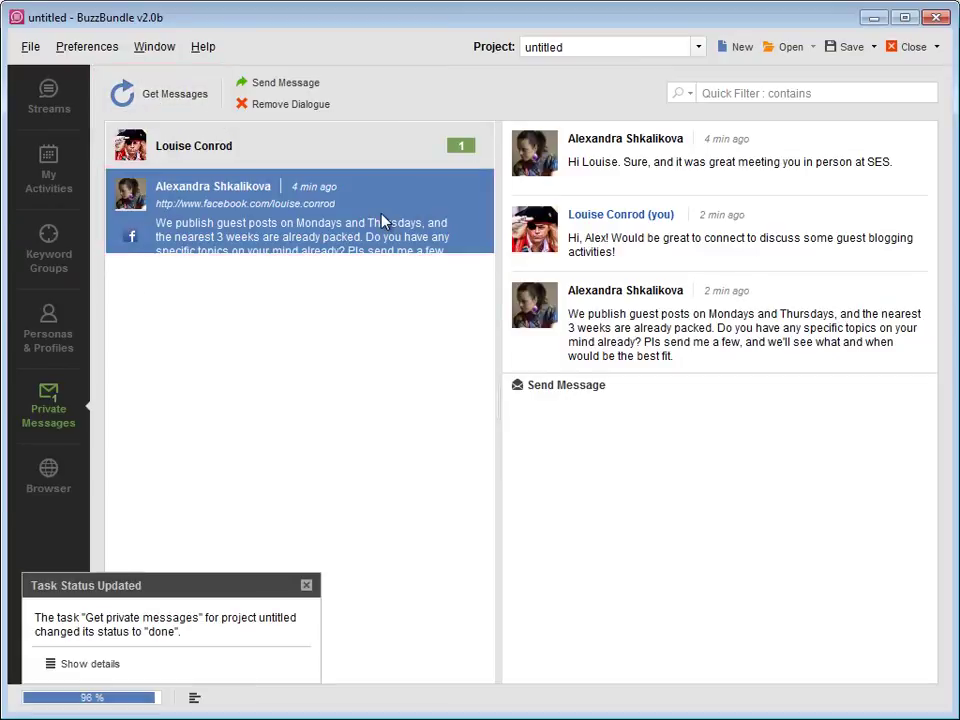
Send a pasted private reply saying the first guest post will come in a week
{"action": "left_click", "coordinate": [293, 88]}
{"action": "type", "text": "Sounds great! Will send the first post in a week :)"}
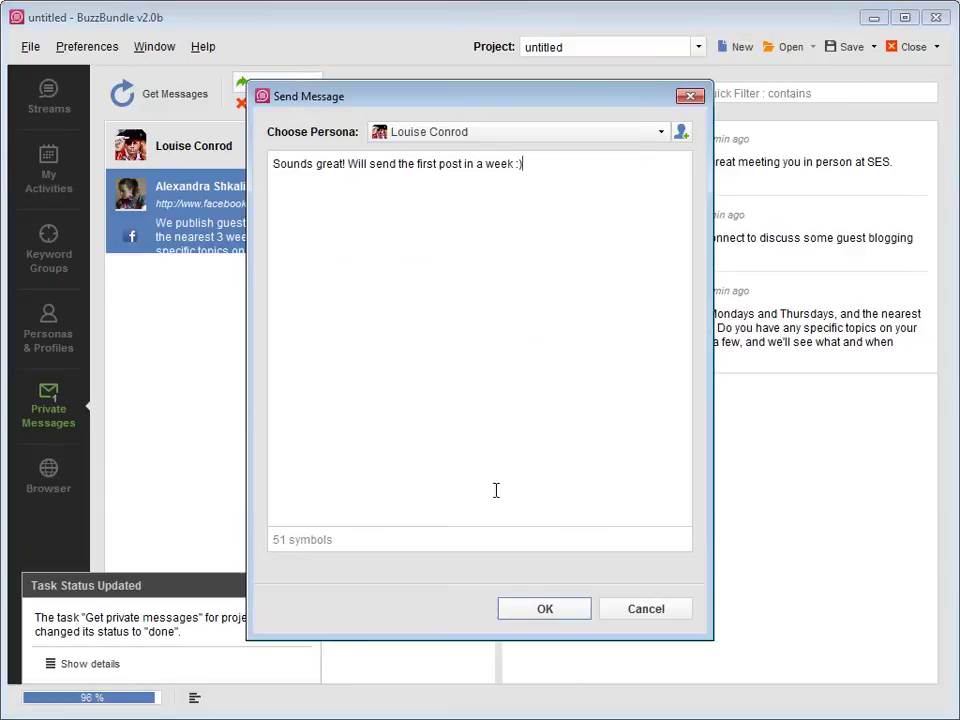
{"action": "left_click", "coordinate": [542, 608]}
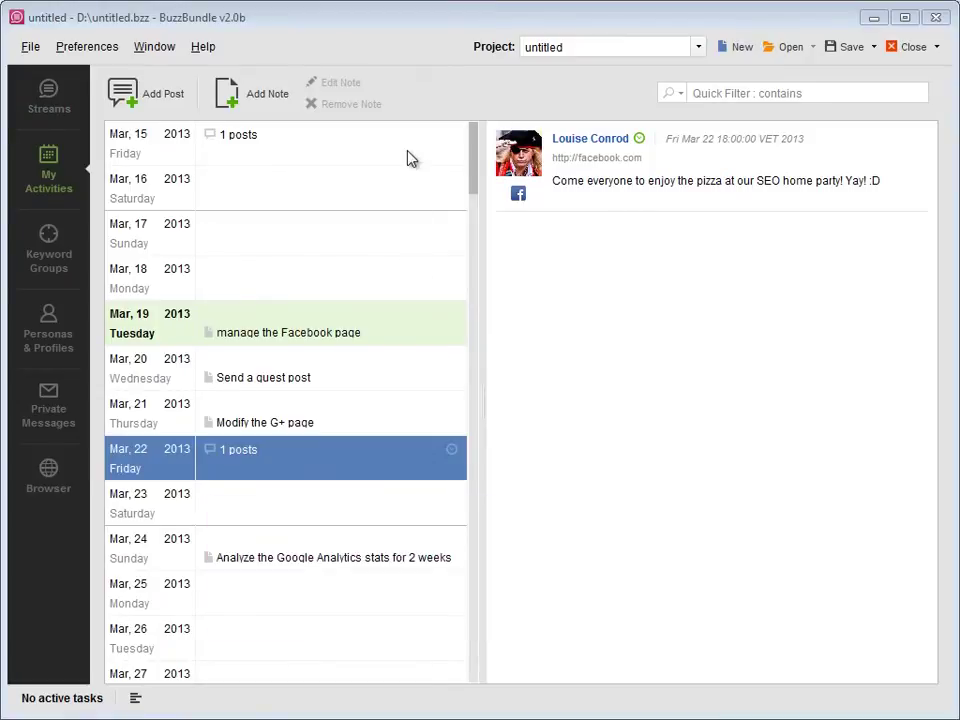
Select the Mar 15 and Mar 22 activities and open, then close, the pizza-party post editor
{"action": "left_click", "coordinate": [409, 156]}
{"action": "left_click", "coordinate": [402, 469]}
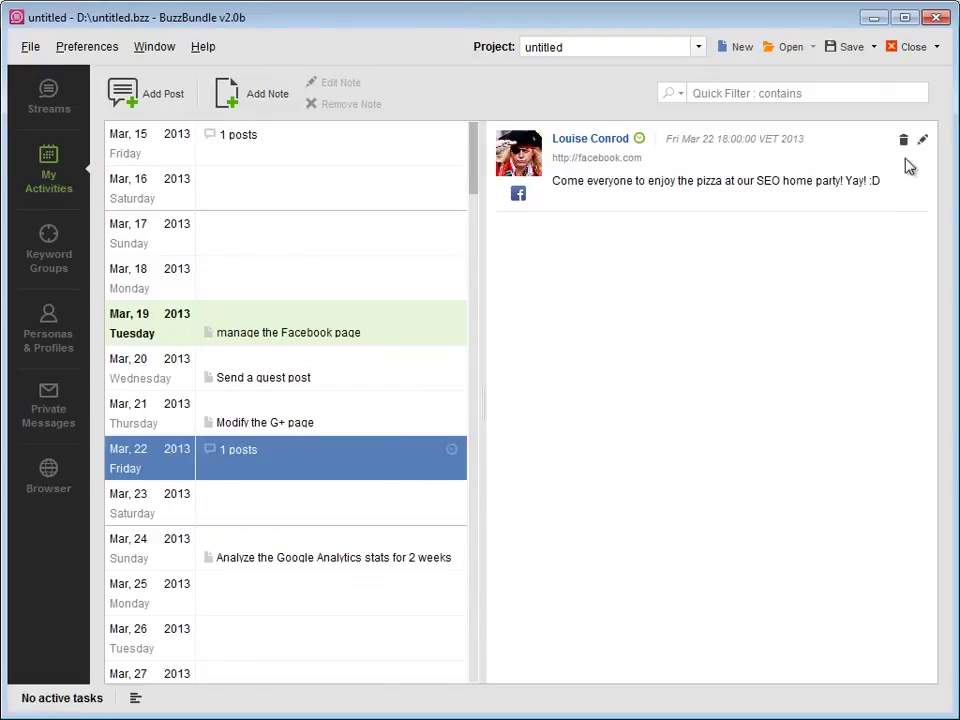
{"action": "left_click", "coordinate": [922, 140]}
{"action": "left_click", "coordinate": [690, 97]}
Open and dismiss the Add Note form, then switch to the built-in Browser
{"action": "left_click", "coordinate": [270, 97]}
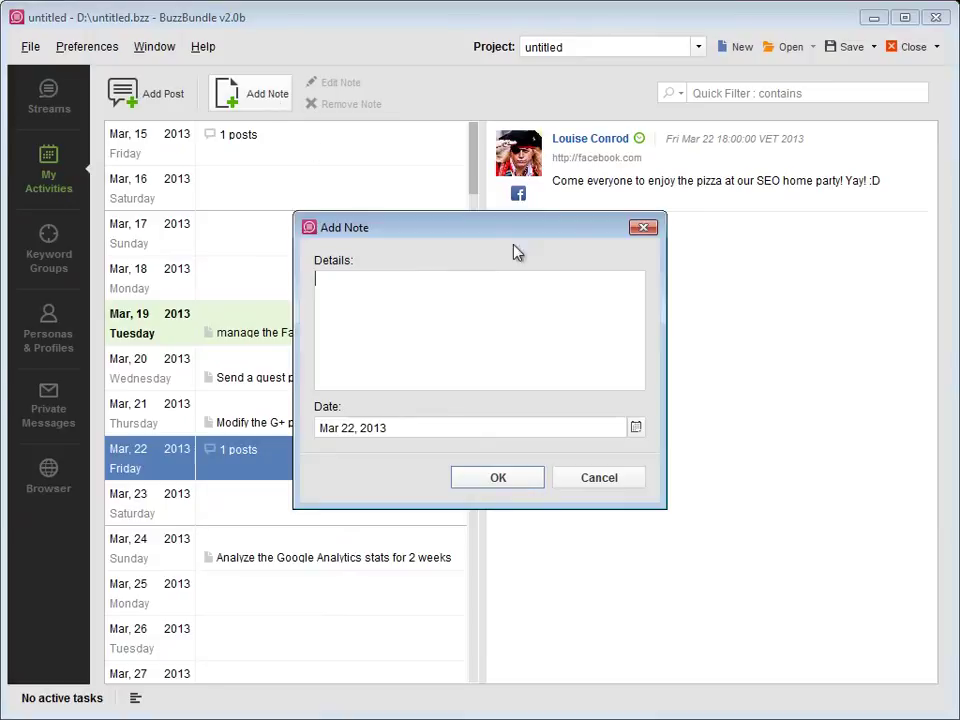
{"action": "left_click", "coordinate": [643, 229]}
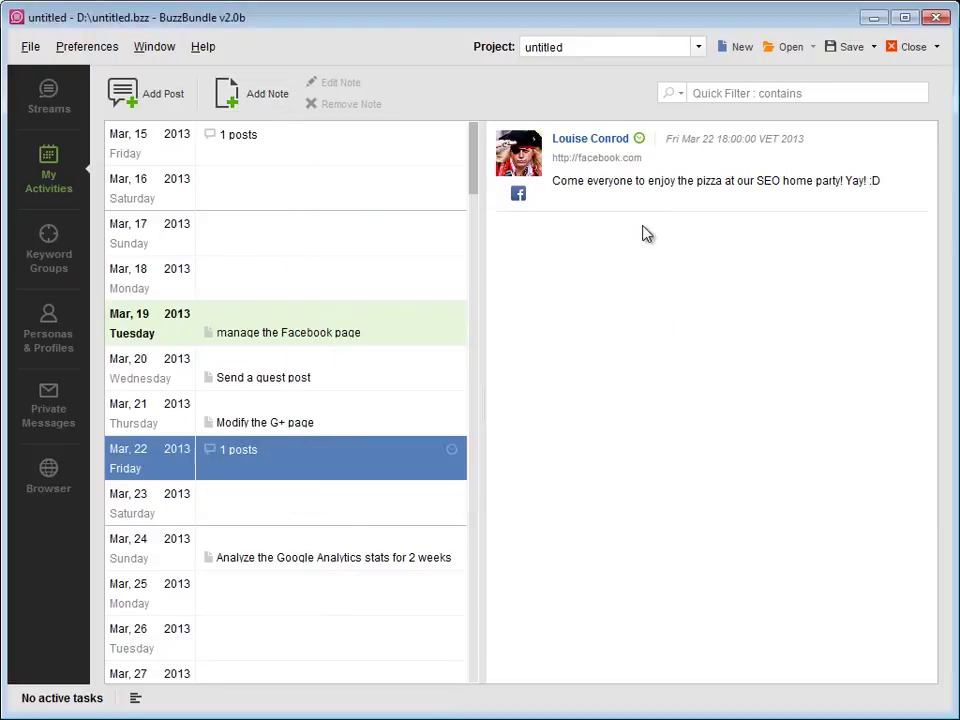
{"action": "left_click", "coordinate": [63, 483]}
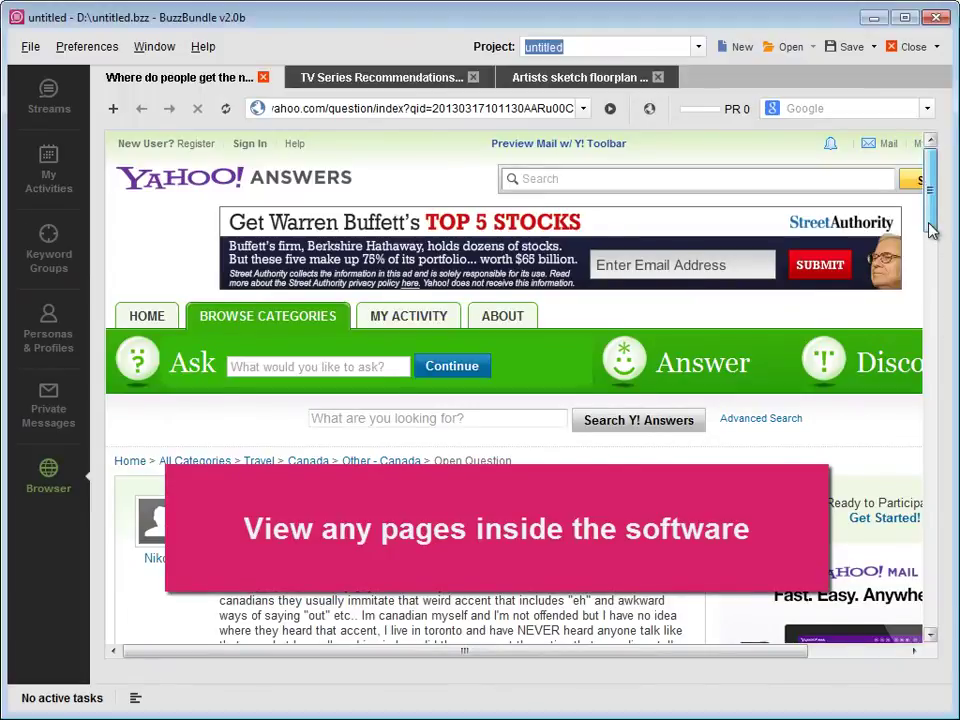
Scroll the Yahoo Answers Canadian-accent question down to its Answers section
{"action": "left_click_drag", "start_coordinate": [930, 218], "coordinate": [917, 399]}
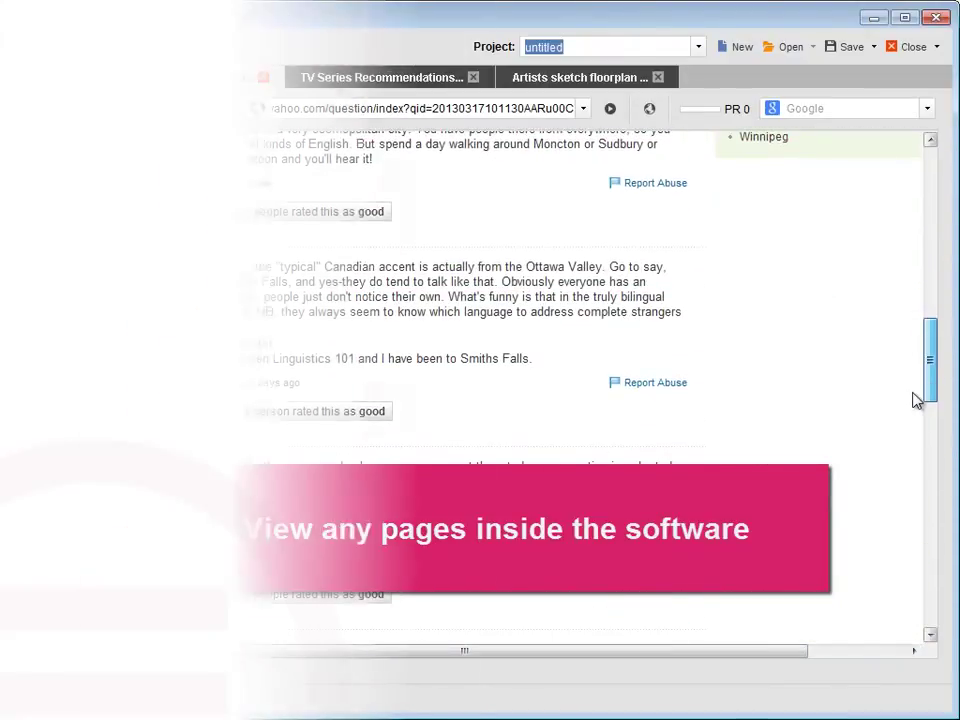